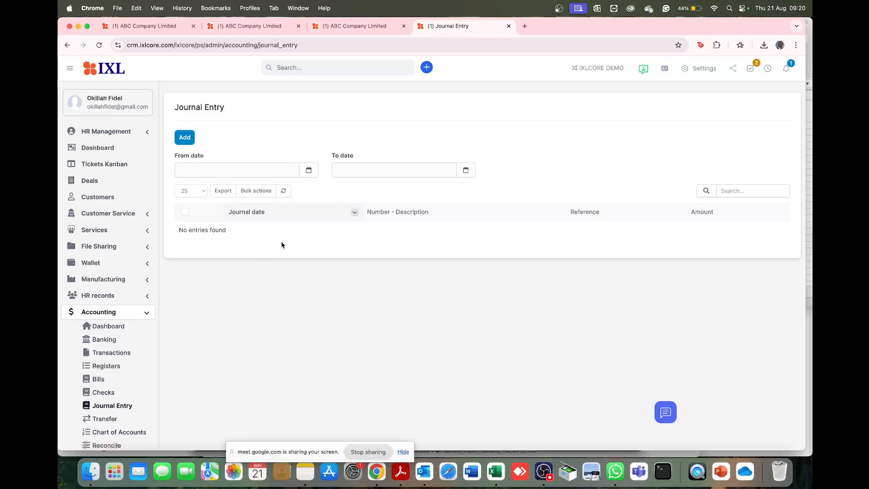
Start a new non-recurring journal entry with the reference "Opening Balances".
{"action": "left_click", "coordinate": [185, 137]}
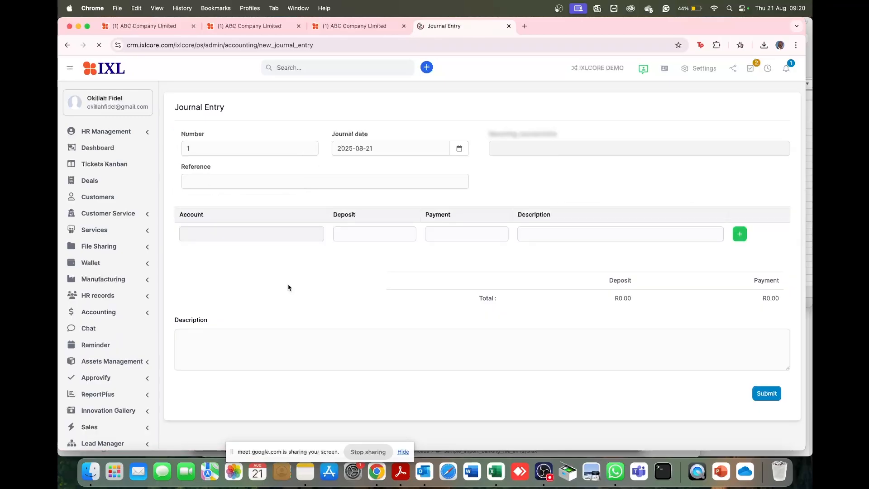
{"action": "left_click", "coordinate": [287, 182]}
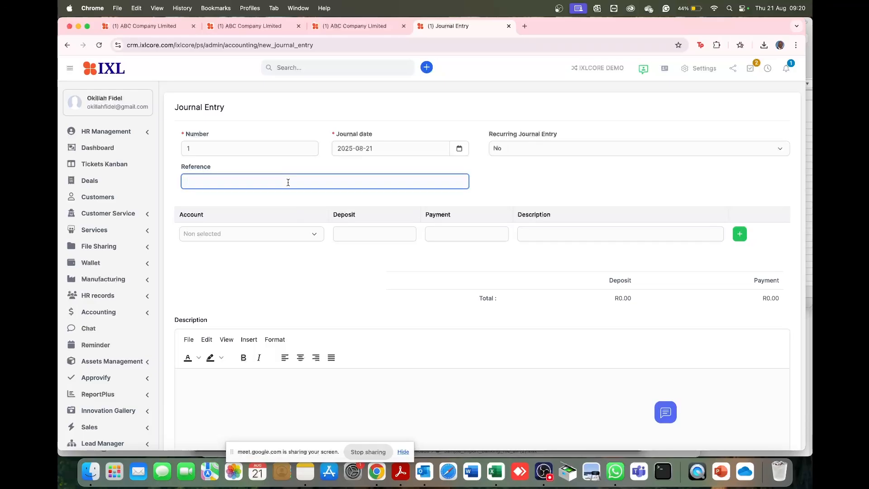
{"action": "type", "text": "Opening Balances"}
{"action": "left_click", "coordinate": [507, 151]}
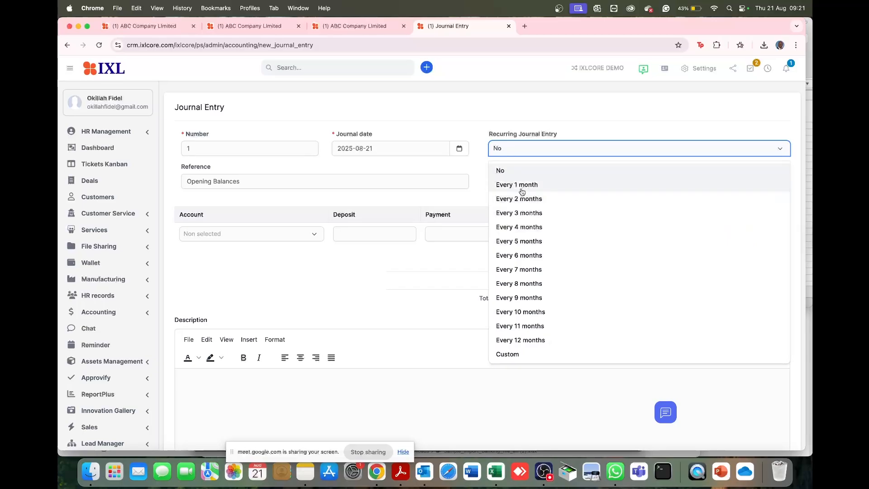
{"action": "left_click", "coordinate": [529, 108]}
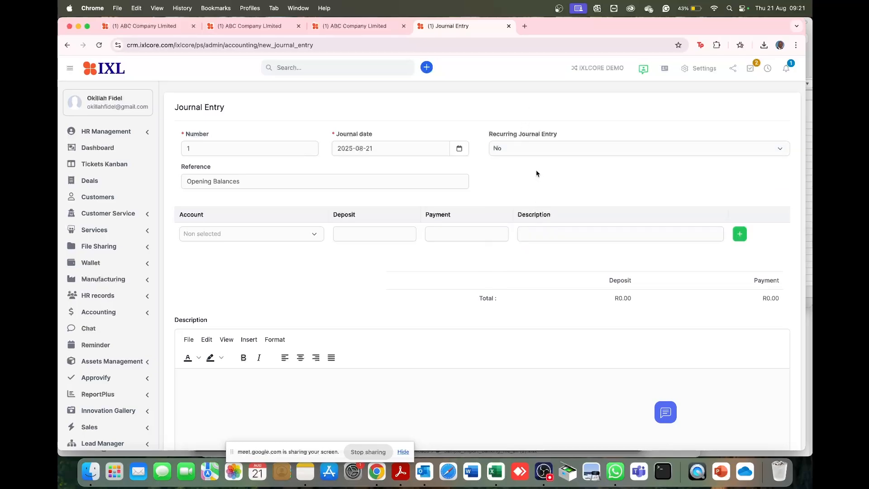
Assign the first journal line to the First National Bank account with a deposit of 500,000.
{"action": "left_click", "coordinate": [265, 238]}
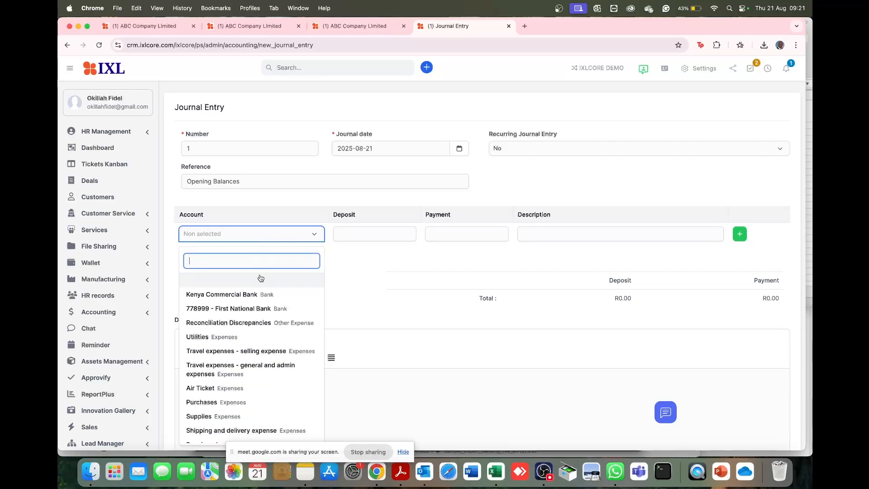
{"action": "left_click", "coordinate": [245, 310]}
{"action": "left_click", "coordinate": [374, 234]}
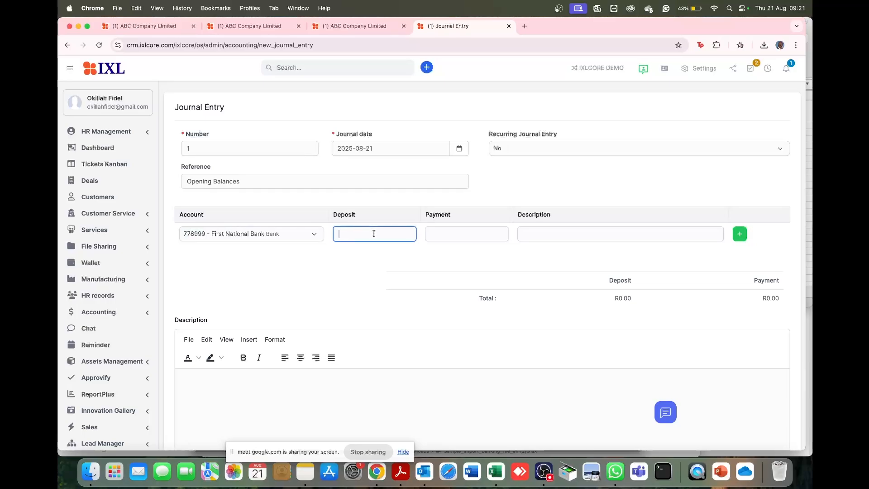
{"action": "type", "text": "500,000"}
Describe the First National Bank line as "Amount brought forward".
{"action": "left_click", "coordinate": [531, 235]}
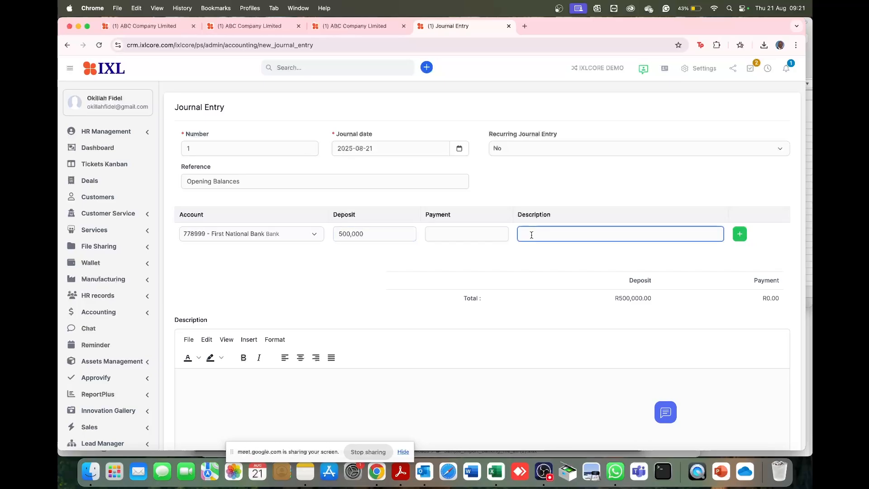
{"action": "type", "text": "Amoung toto O"}
{"action": "key", "text": "BackSpace"}
{"action": "key", "text": "BackSpace"}
{"action": "key", "text": "BackSpace"}
{"action": "key", "text": "BackSpace"}
{"action": "type", "text": "t bro"}
{"action": "type", "text": "ugth"}
{"action": "key", "text": "BackSpace"}
{"action": "key", "text": "BackSpace"}
{"action": "type", "text": "ht forward"}
Add a second journal line for Unapplied Cash Payment Income with a payment of 500,000.
{"action": "left_click", "coordinate": [741, 238]}
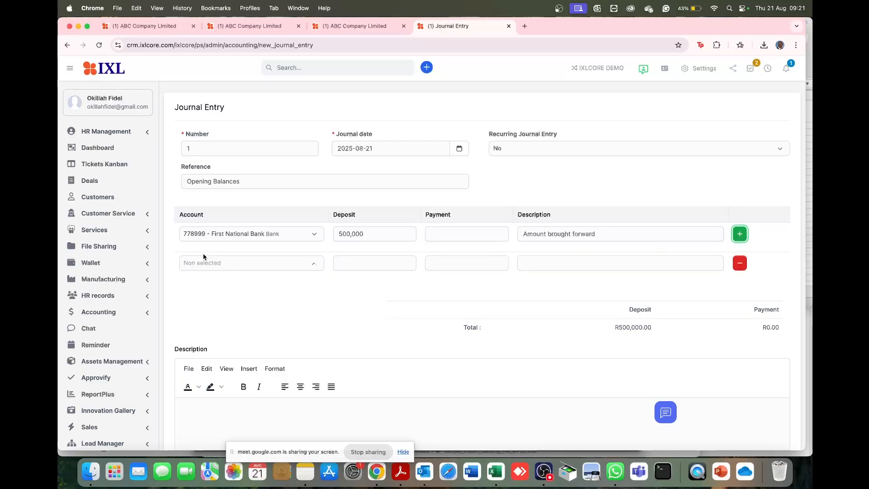
{"action": "left_click", "coordinate": [301, 265]}
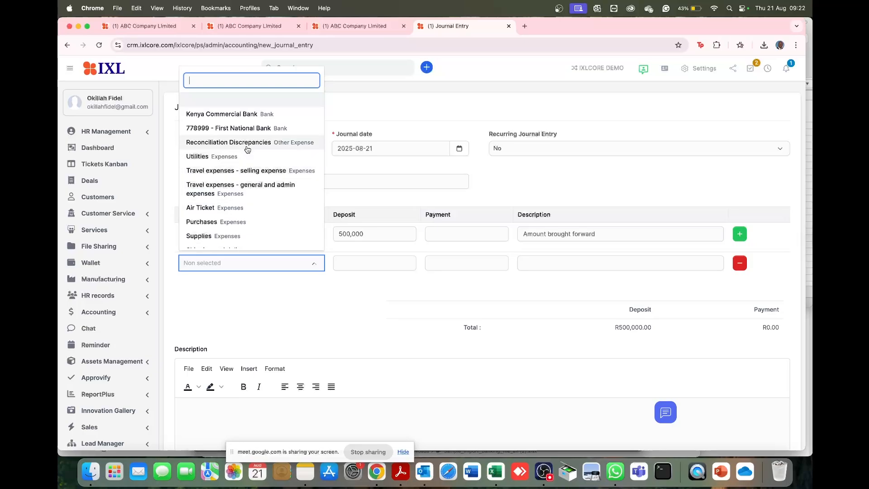
{"action": "type", "text": "cas"}
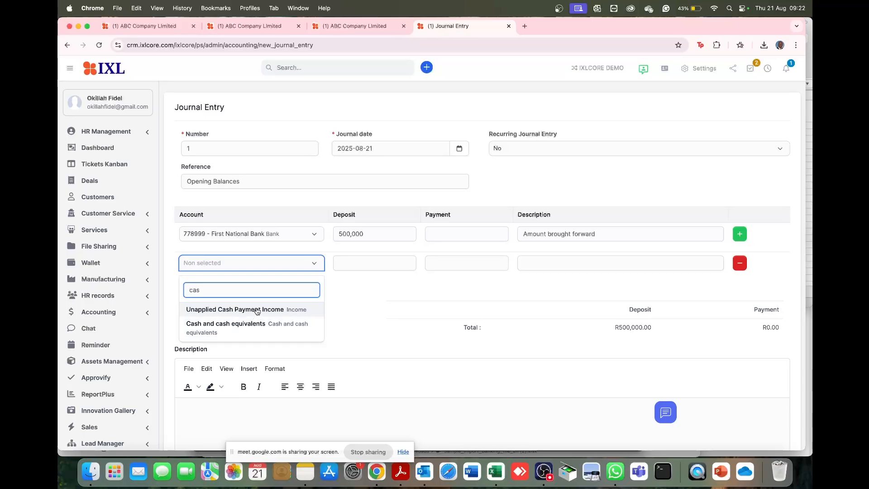
{"action": "left_click", "coordinate": [257, 310]}
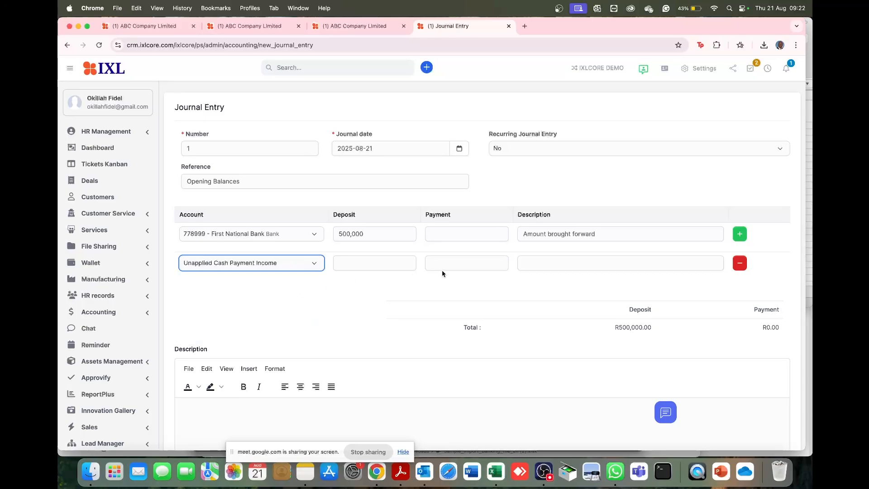
{"action": "left_click", "coordinate": [452, 263]}
{"action": "type", "text": "5000000"}
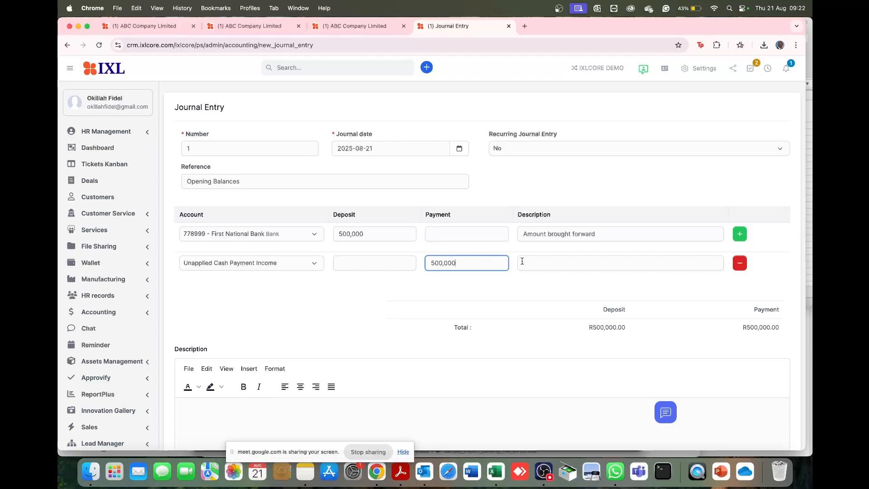
Copy the description "Amount brought forward" from the first journal line to the second.
{"action": "left_click", "coordinate": [537, 263]}
{"action": "left_click", "coordinate": [602, 236]}
{"action": "key", "text": "super+a"}
{"action": "key", "text": "super+c"}
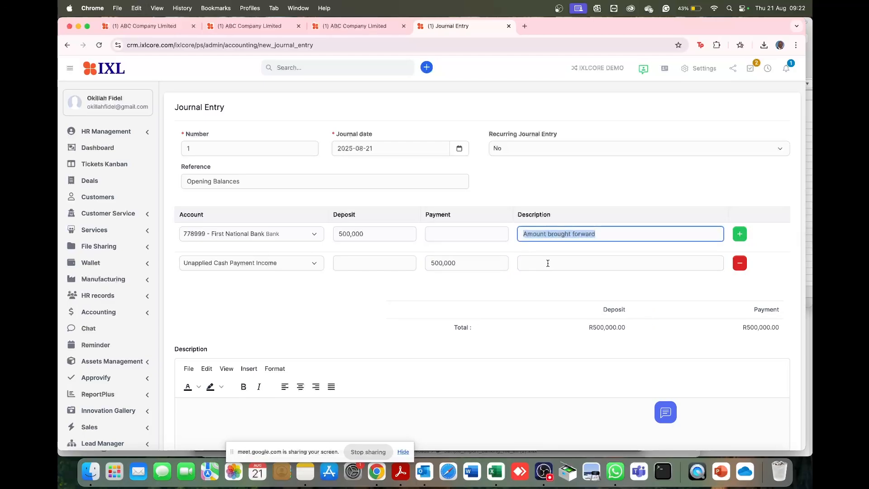
{"action": "left_click", "coordinate": [548, 263]}
{"action": "key", "text": "super+v"}
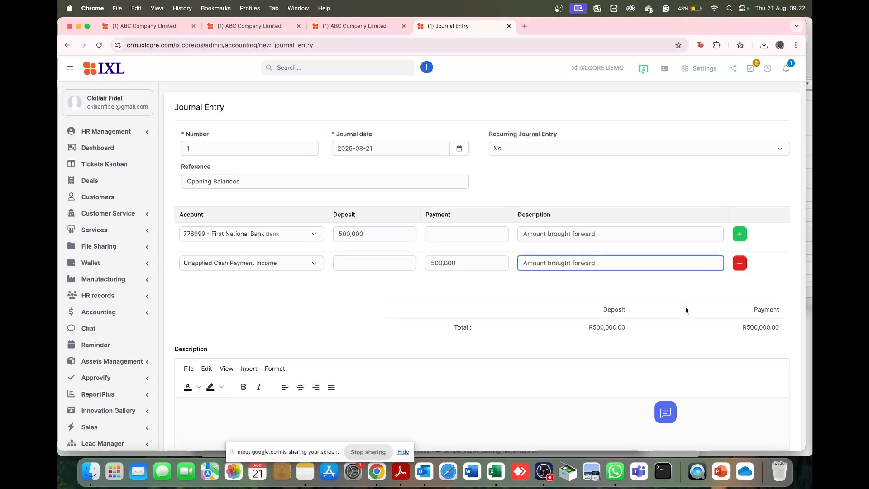
Submit the Opening Balances journal entry with its general description left empty.
{"action": "scroll", "coordinate": [671, 357], "scroll_direction": "down", "scroll_amount": 2}
{"action": "scroll", "coordinate": [671, 356], "scroll_direction": "down", "scroll_amount": 8}
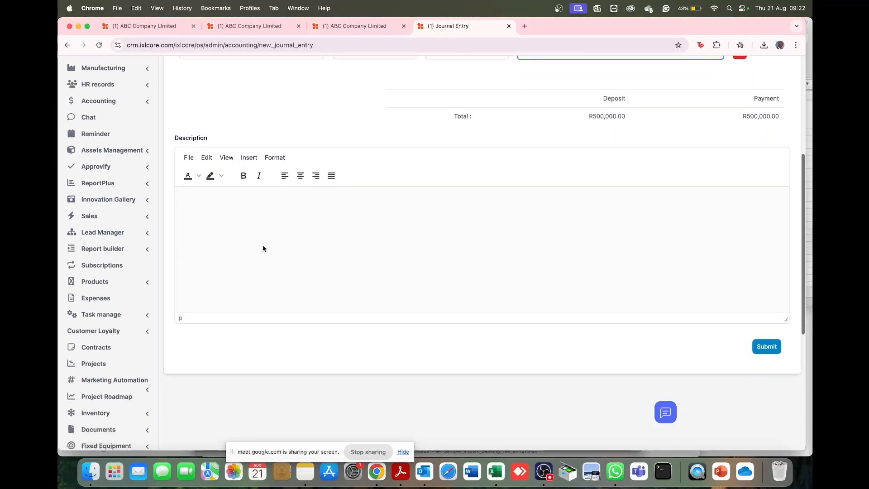
{"action": "left_click", "coordinate": [209, 194]}
{"action": "left_click", "coordinate": [766, 346]}
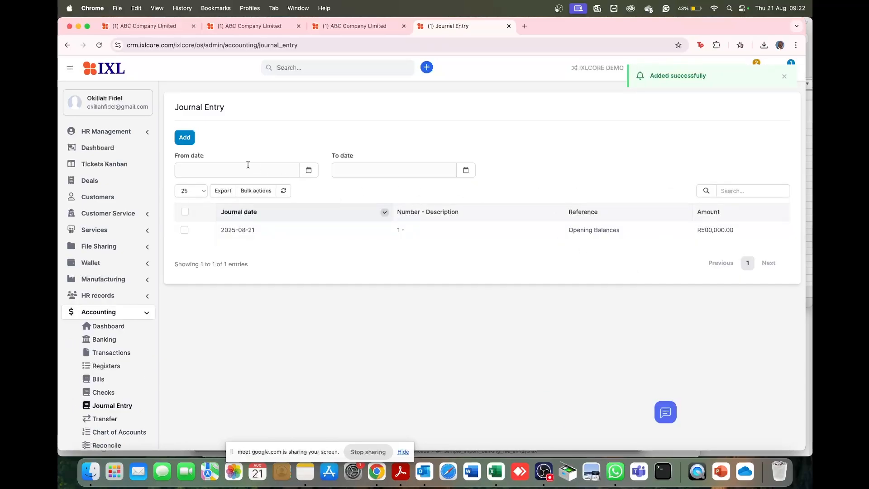
Start another journal entry recurring every 1 month, with infinite repetition turned off and total cycles set to 36.
{"action": "left_click", "coordinate": [185, 138]}
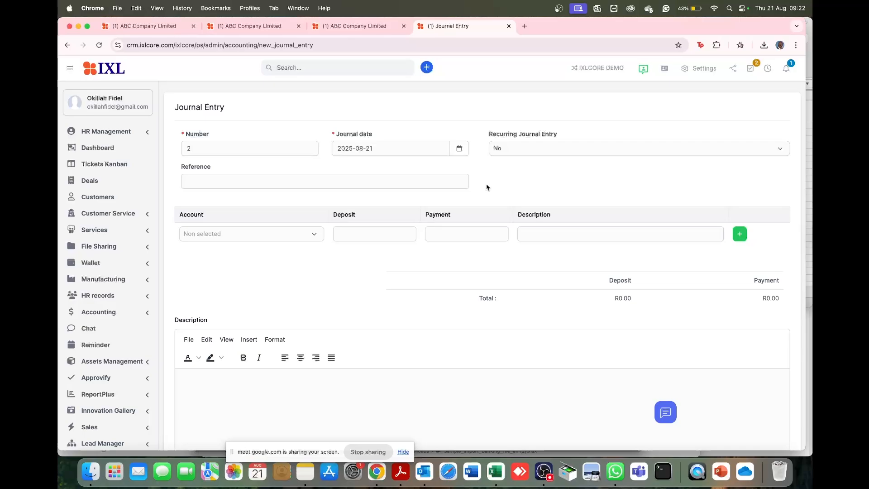
{"action": "left_click", "coordinate": [525, 154]}
{"action": "left_click", "coordinate": [506, 185]}
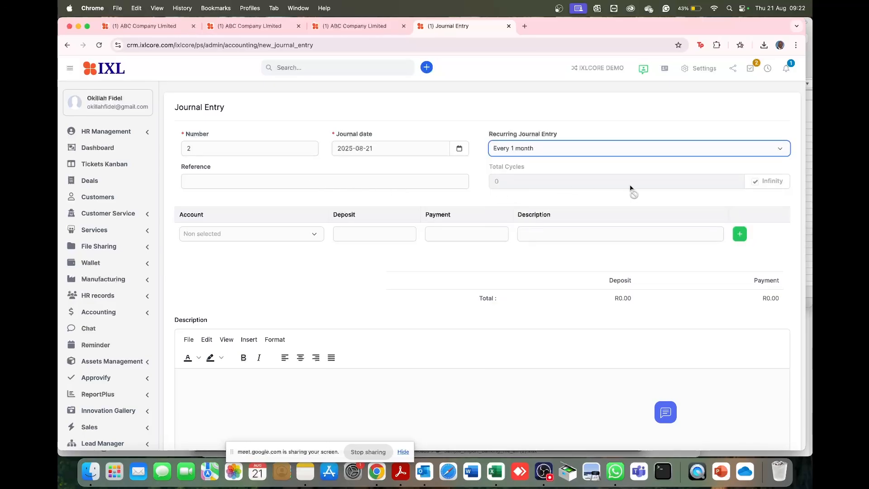
{"action": "left_click", "coordinate": [546, 184]}
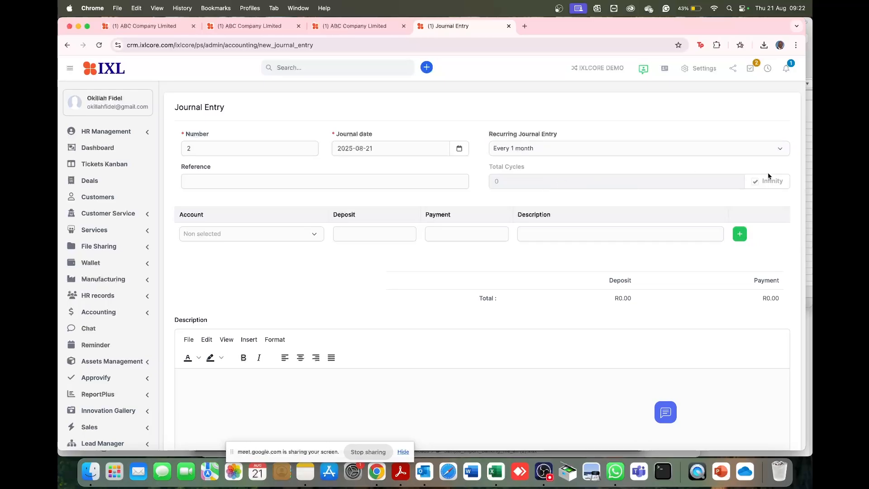
{"action": "left_click", "coordinate": [759, 184]}
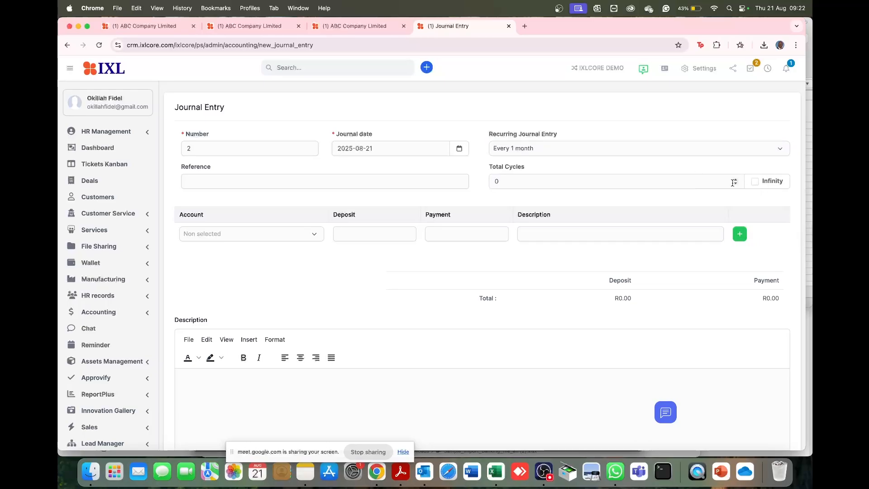
{"action": "left_click", "coordinate": [502, 182]}
{"action": "left_click_drag", "start_coordinate": [502, 183], "coordinate": [493, 183]}
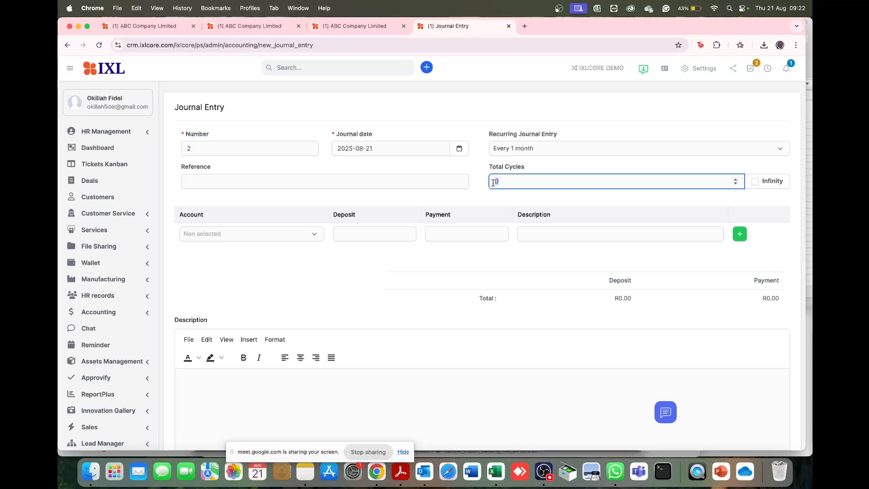
{"action": "type", "text": "3"}
{"action": "type", "text": "6"}
{"action": "left_click", "coordinate": [510, 204]}
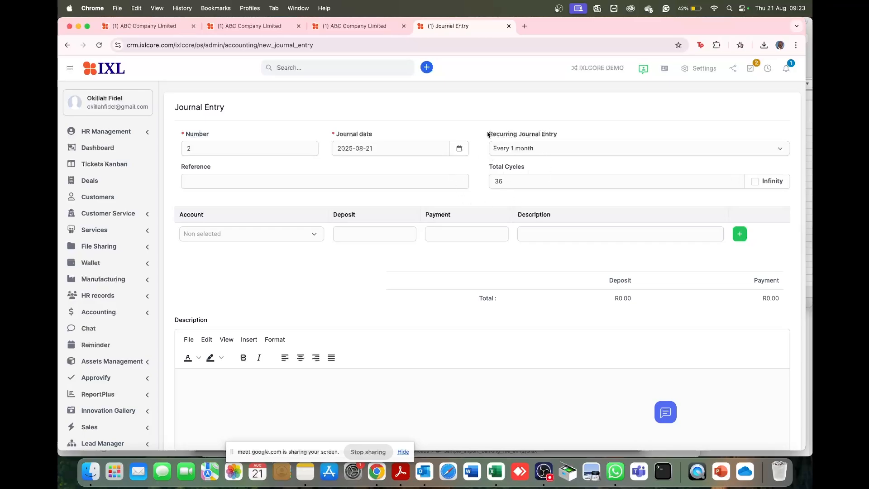
Enter the reference "Depreciation of Computer Hardware" and a first line for Accumulated depreciation on property, plant and equipment with a 40,000 deposit.
{"action": "left_click", "coordinate": [356, 187]}
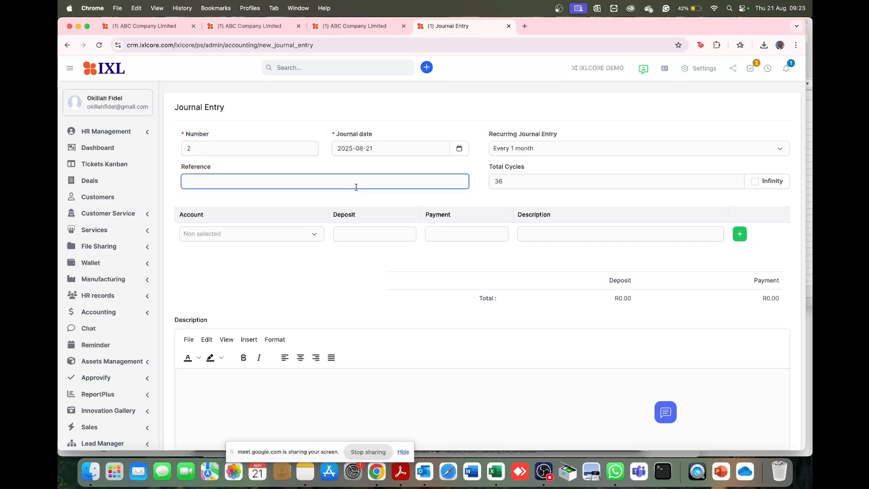
{"action": "type", "text": "Depreciation of Computer Hardware"}
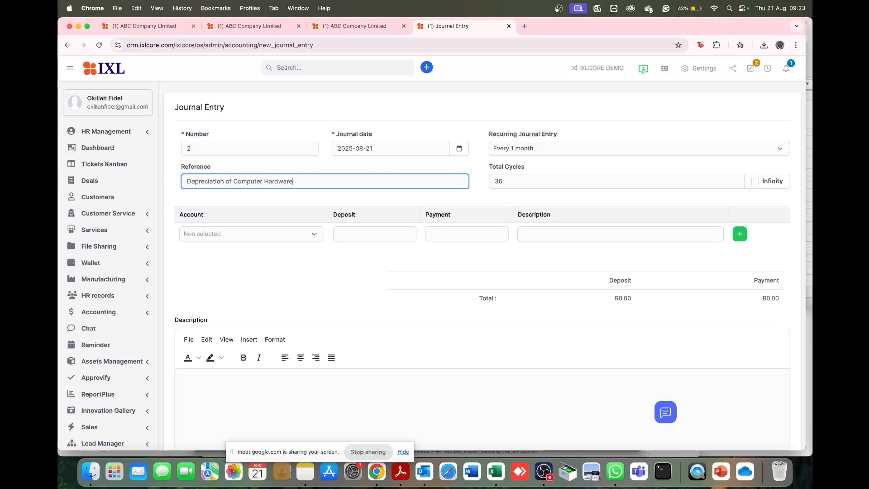
{"action": "left_click", "coordinate": [316, 232]}
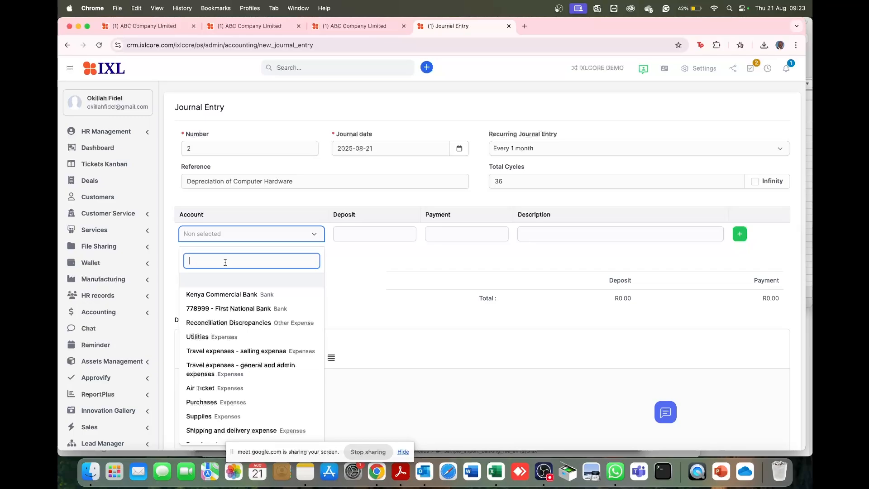
{"action": "type", "text": "dep"}
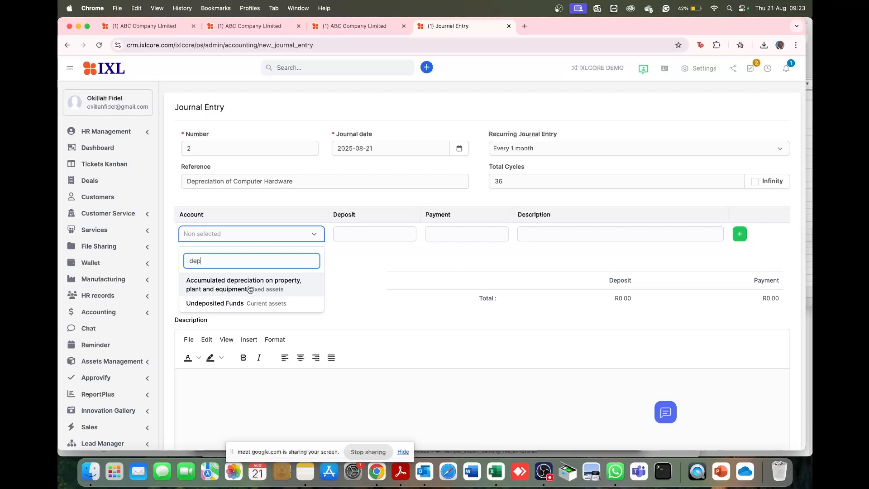
{"action": "left_click", "coordinate": [250, 290]}
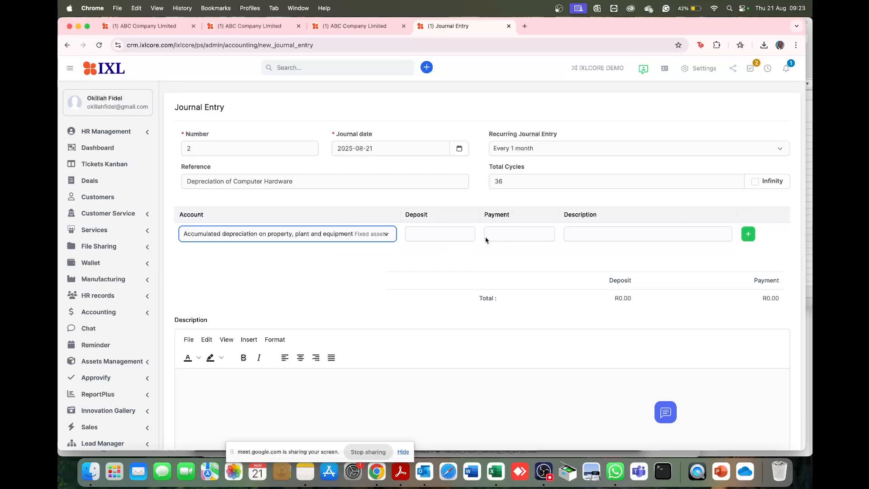
{"action": "left_click", "coordinate": [454, 234]}
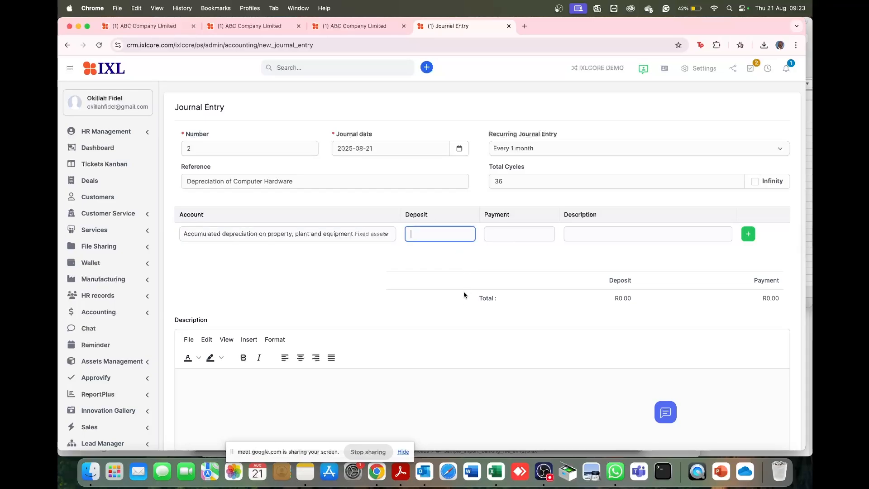
{"action": "type", "text": "40,000"}
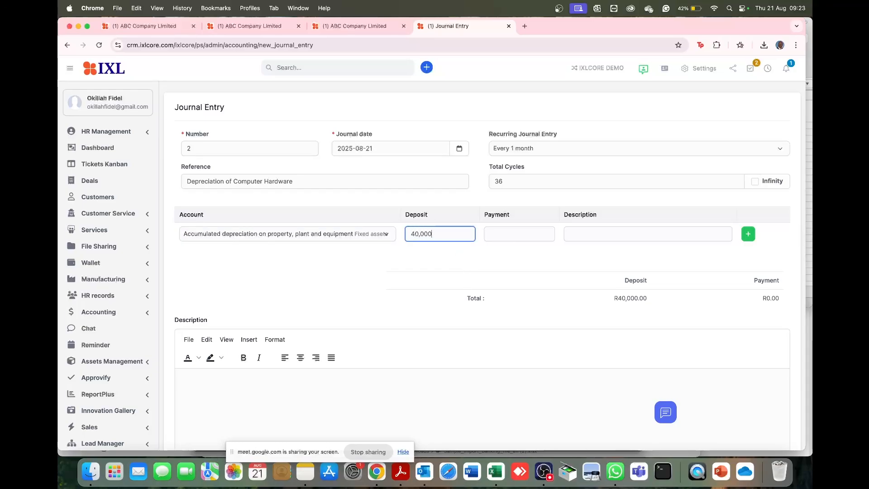
Add a second journal line for Undeposited Funds with a payment of 40,000.
{"action": "left_click", "coordinate": [747, 232]}
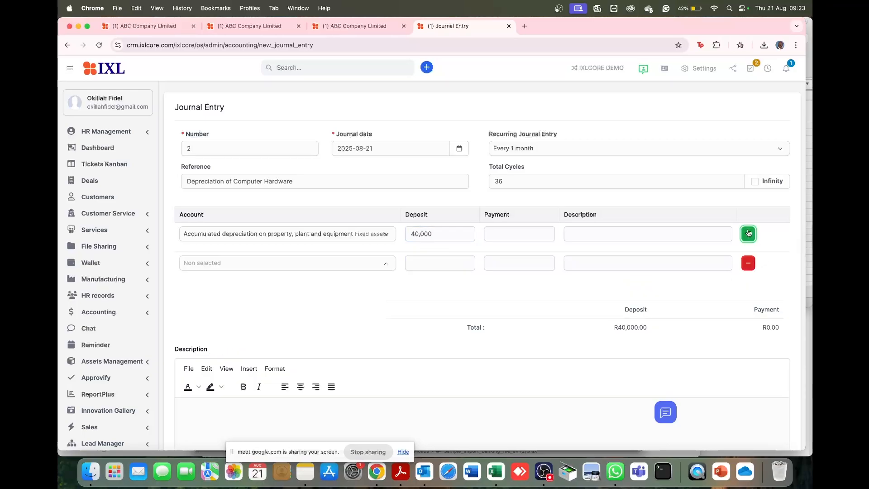
{"action": "left_click", "coordinate": [266, 266]}
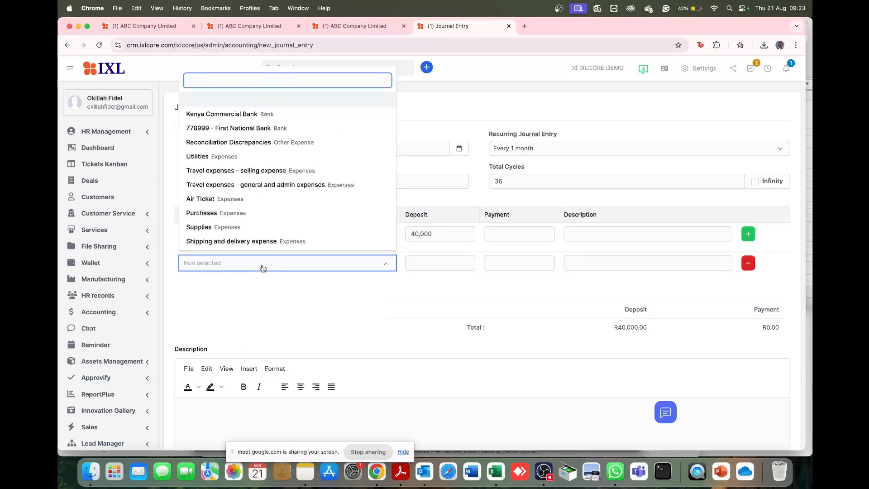
{"action": "type", "text": "dep"}
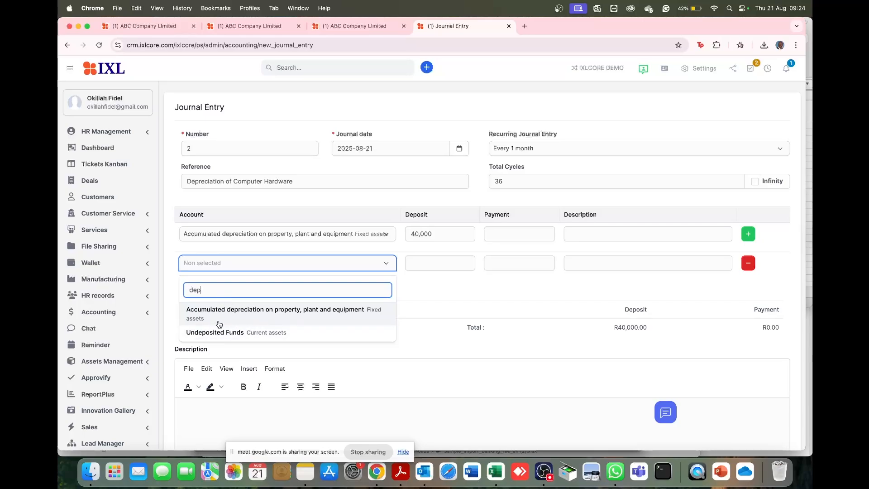
{"action": "left_click", "coordinate": [229, 335]}
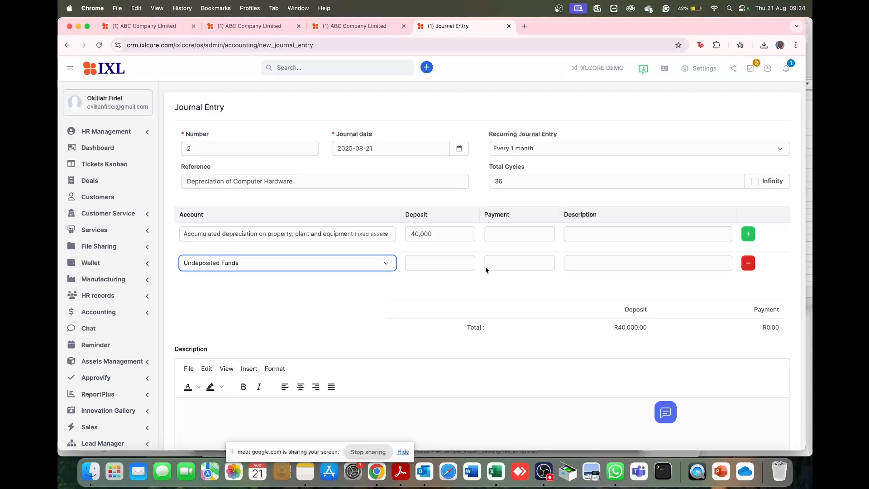
{"action": "left_click", "coordinate": [509, 261]}
{"action": "type", "text": "40"}
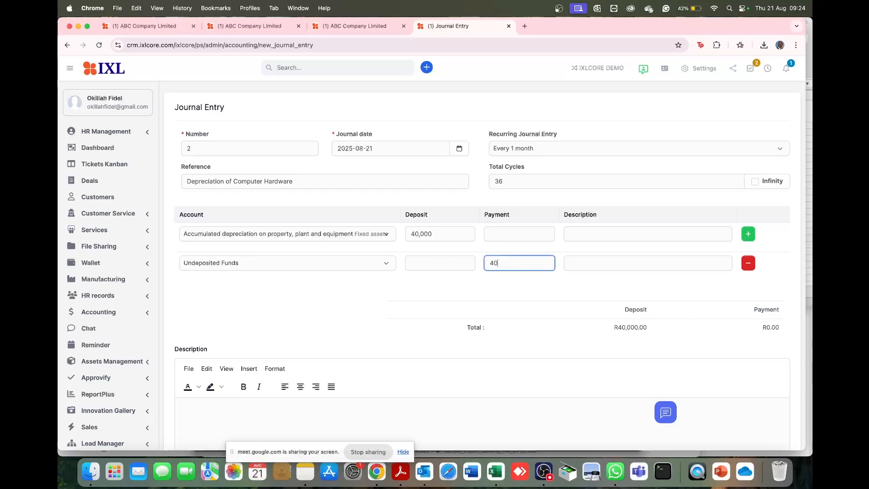
{"action": "type", "text": ",000"}
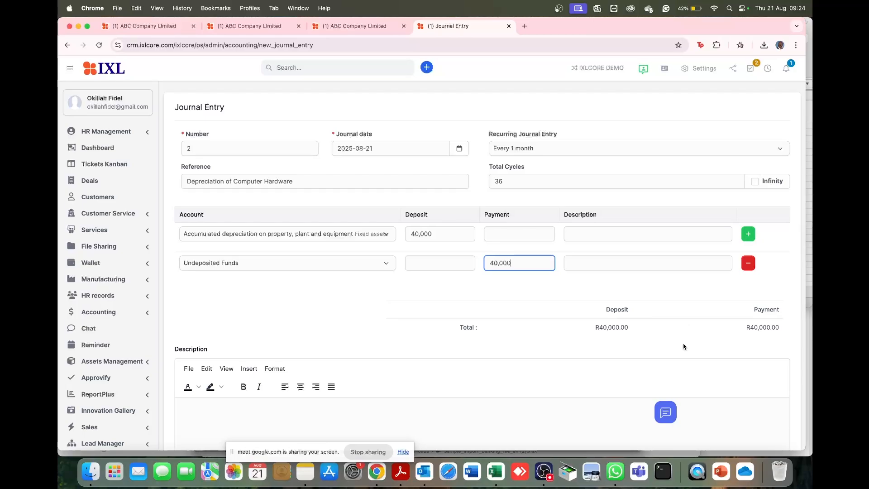
Submit the recurring depreciation journal entry with its general description left empty.
{"action": "scroll", "coordinate": [701, 386], "scroll_direction": "down", "scroll_amount": 5}
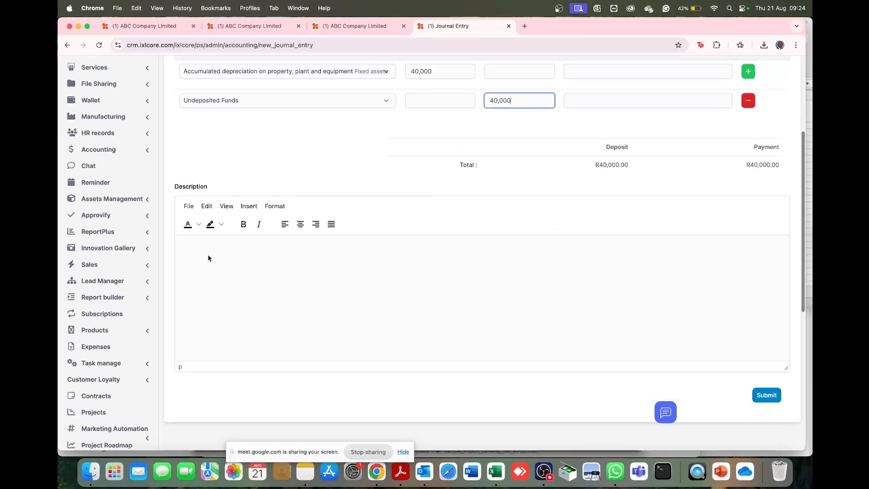
{"action": "left_click", "coordinate": [208, 256]}
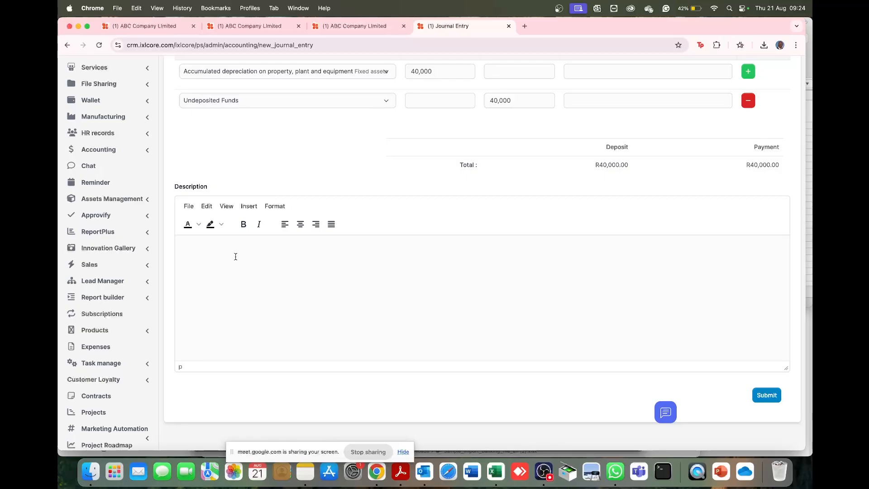
{"action": "left_click", "coordinate": [759, 395]}
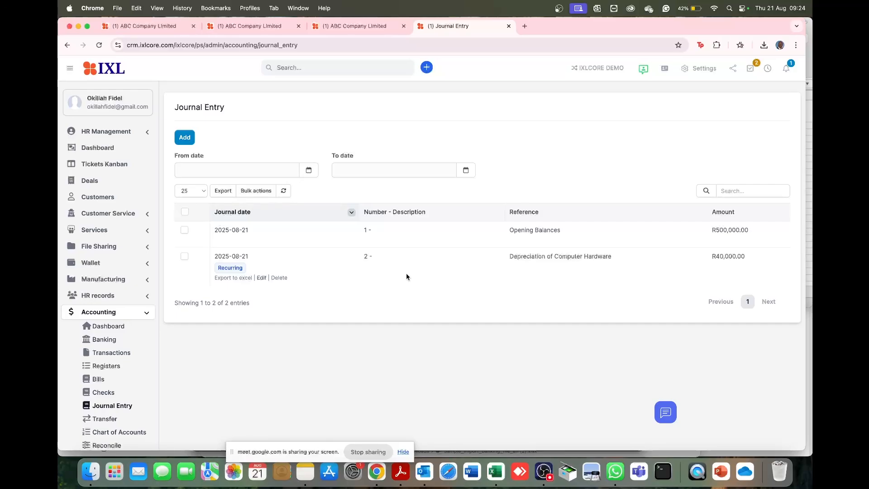
{"action": "scroll", "coordinate": [406, 276], "scroll_direction": "down", "scroll_amount": 4}
{"action": "scroll", "coordinate": [406, 277], "scroll_direction": "up", "scroll_amount": 5}
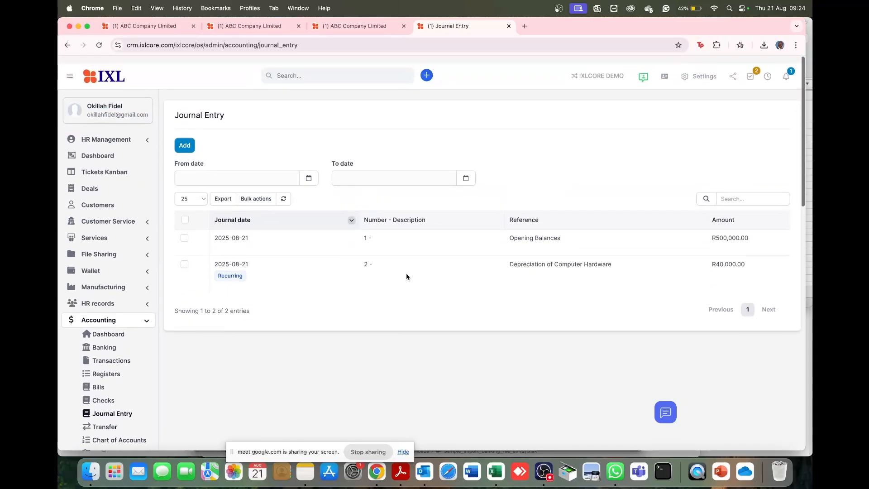